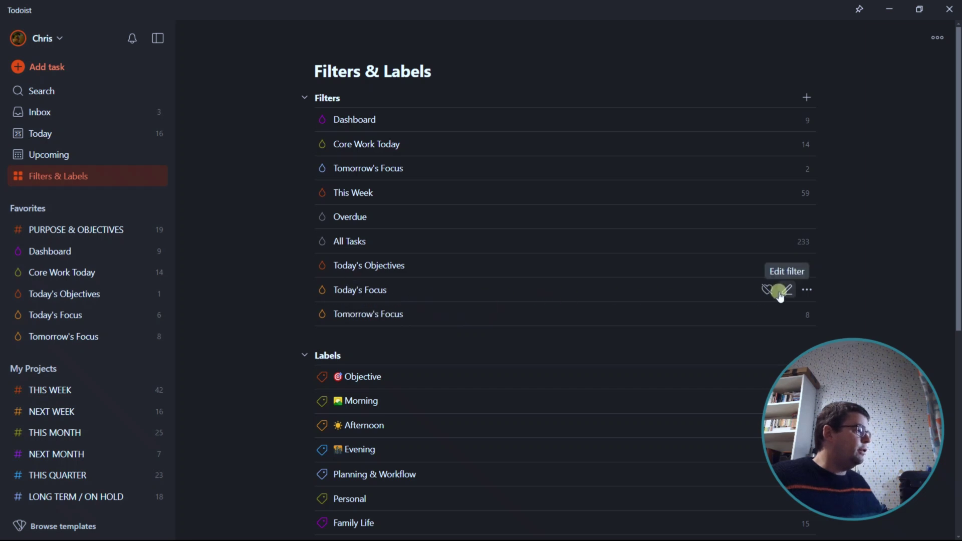
pyautogui.click(786, 290)
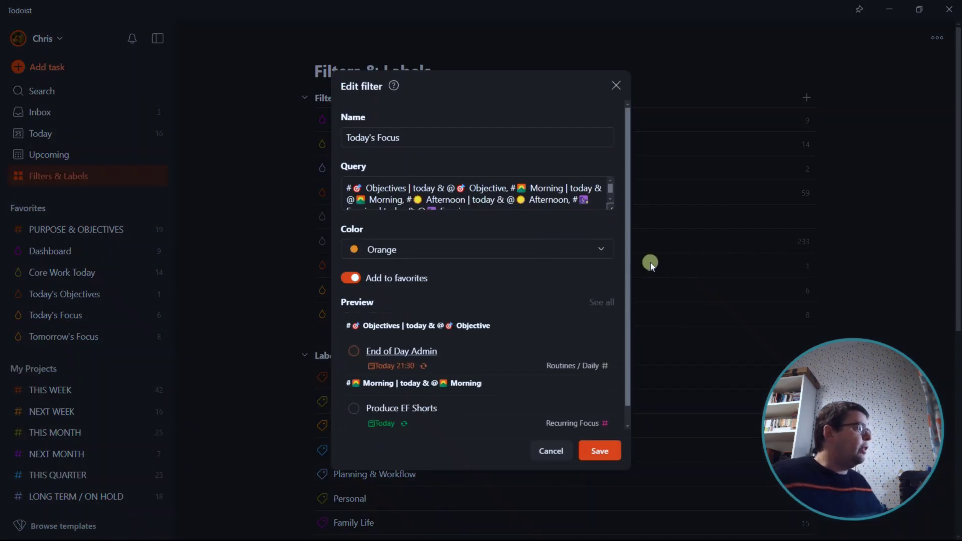
pyautogui.moveTo(610, 207); pyautogui.dragTo(624, 257)
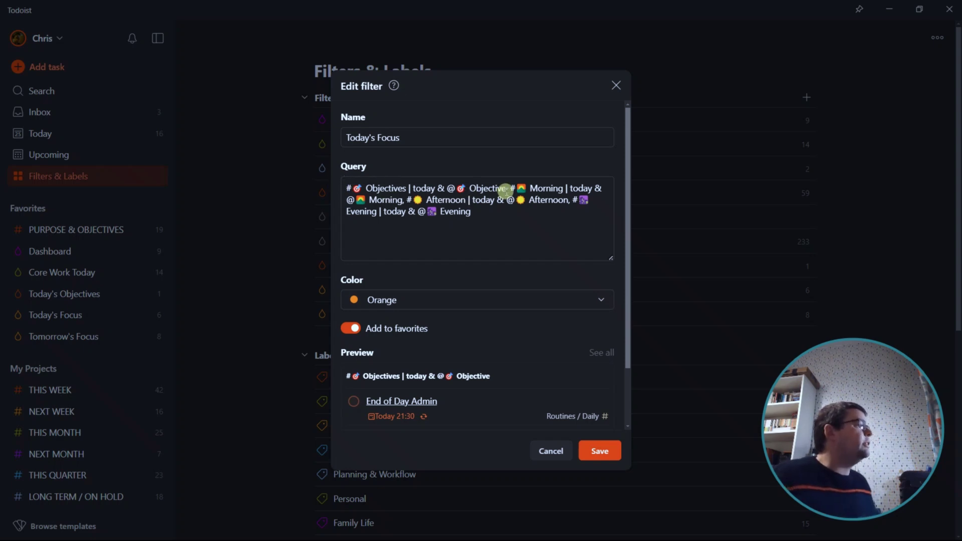
pyautogui.click(604, 454)
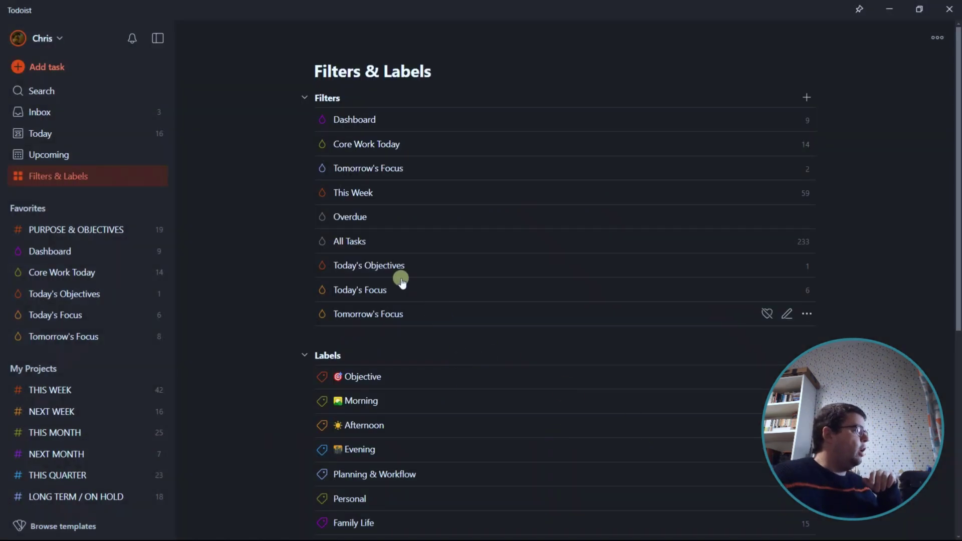
pyautogui.click(382, 290)
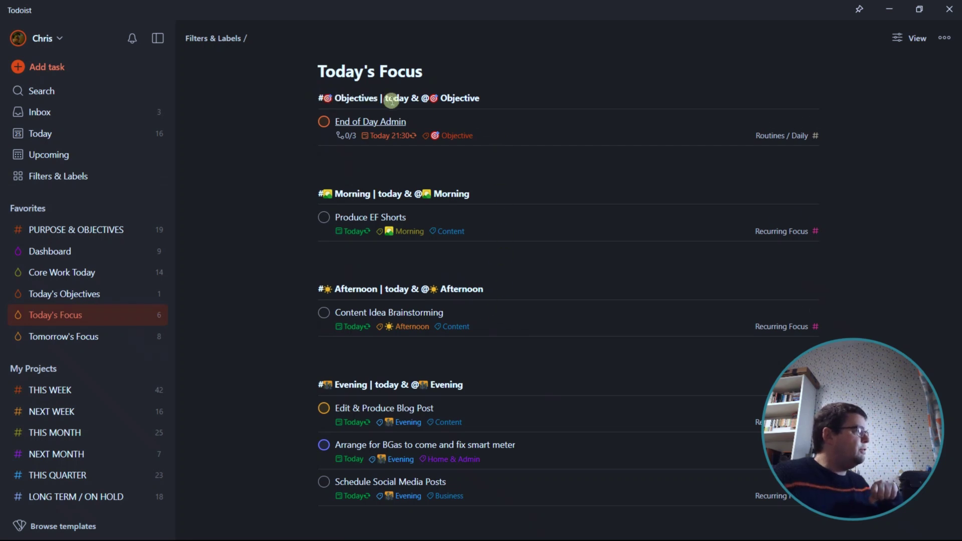
pyautogui.moveTo(414, 140)
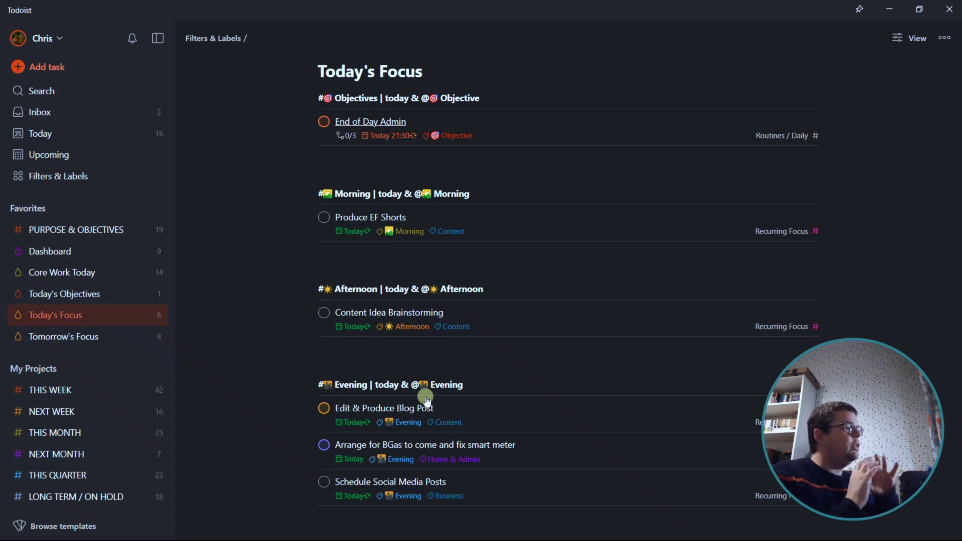
pyautogui.press('g')
pyautogui.press('v')
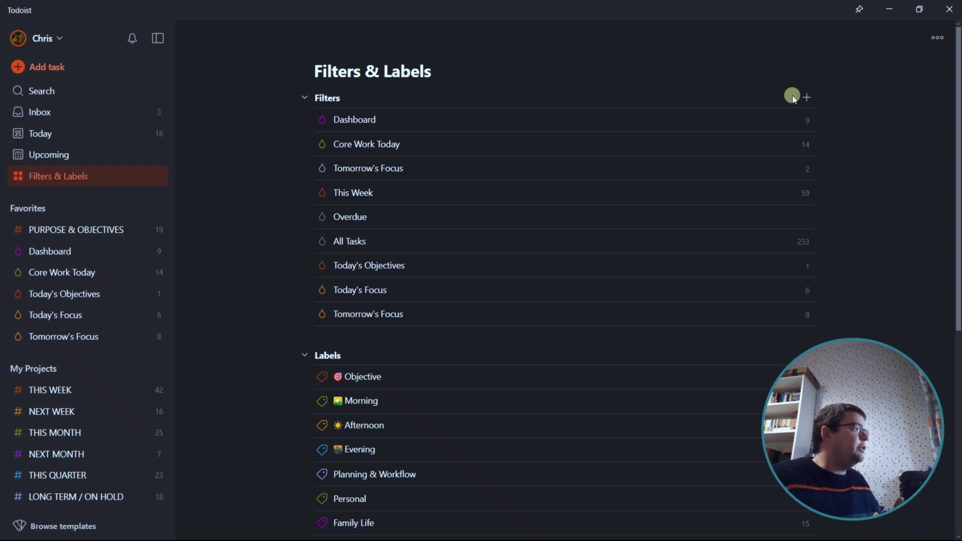
# - Start a new filter named 'Test'
pyautogui.click(806, 98)
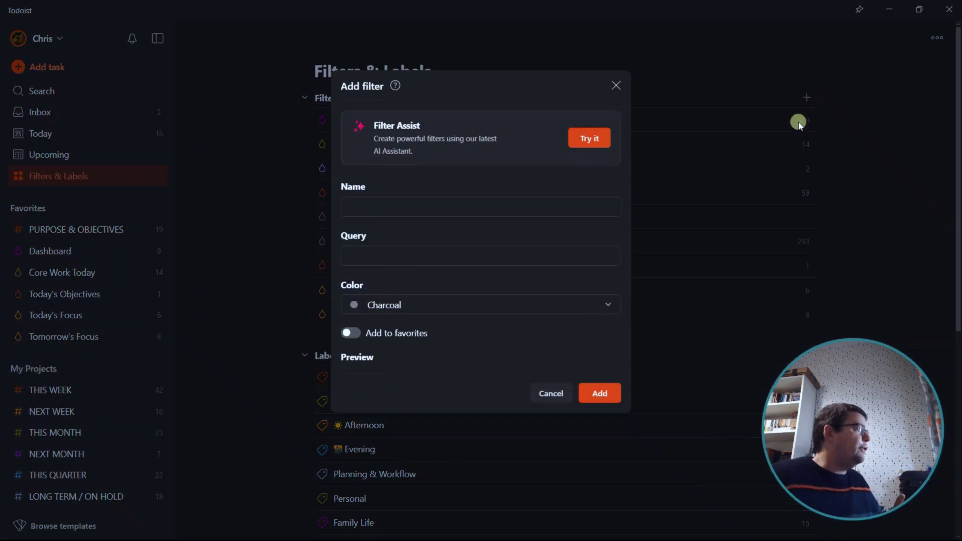
pyautogui.click(459, 200)
pyautogui.write('Test')
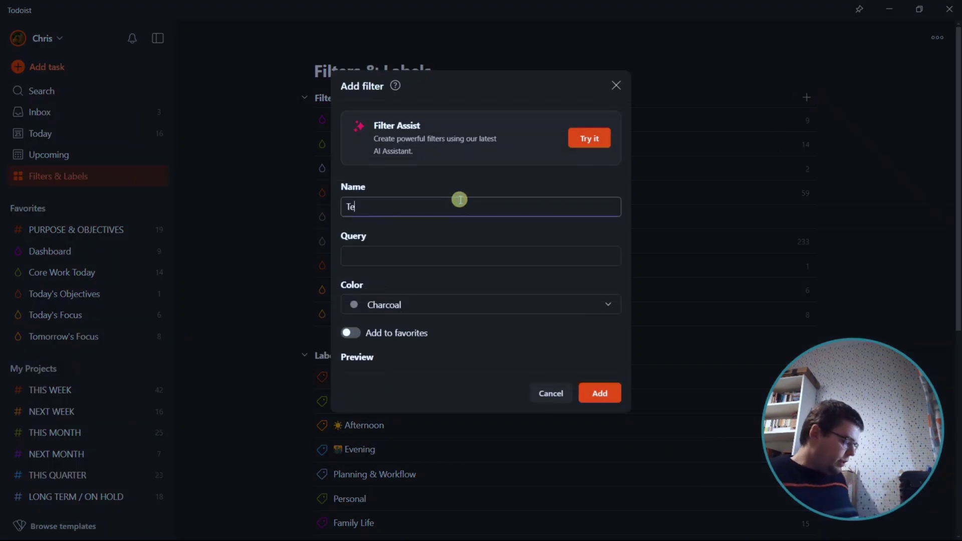
# - Try 'created before: -180 days' and '#this mont' as the filter query, clearing each
pyautogui.click(349, 252)
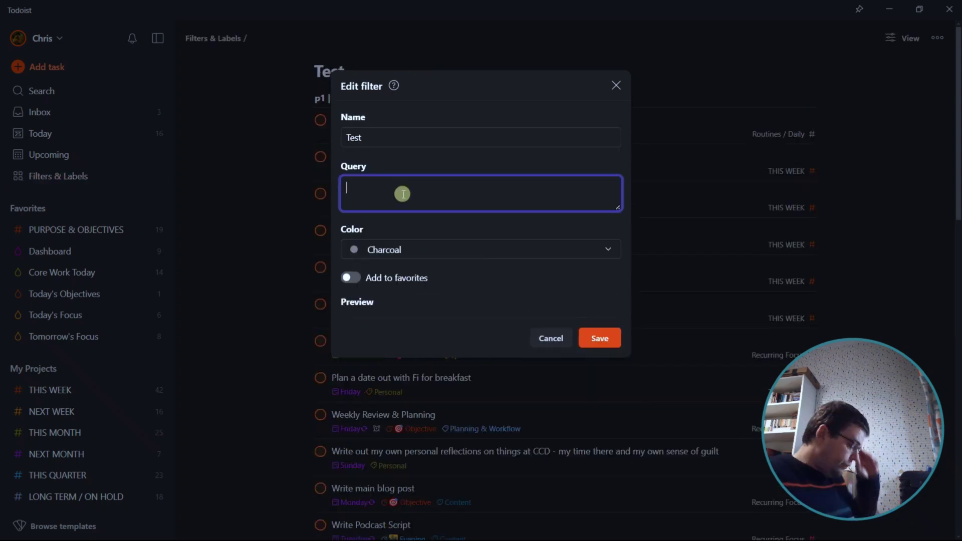
pyautogui.write('created')
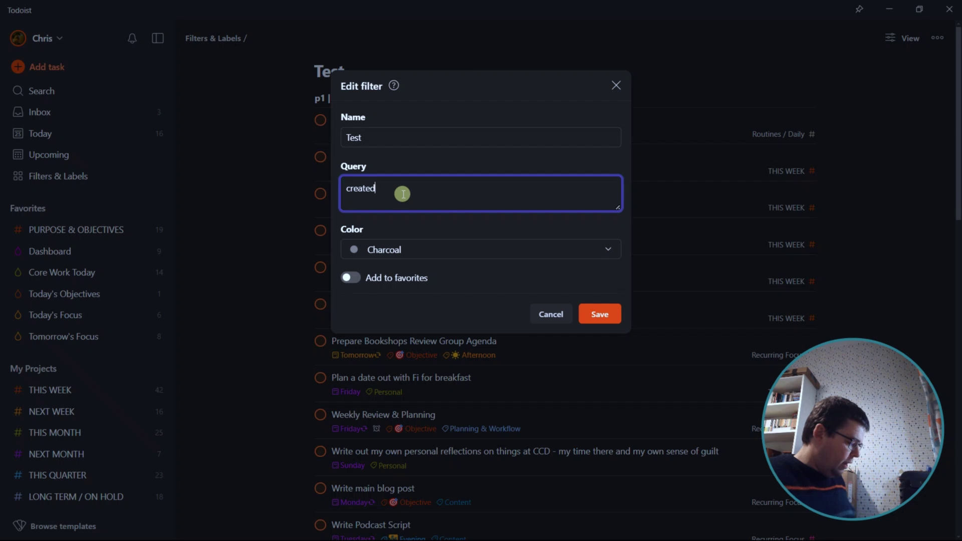
pyautogui.write(' before: ')
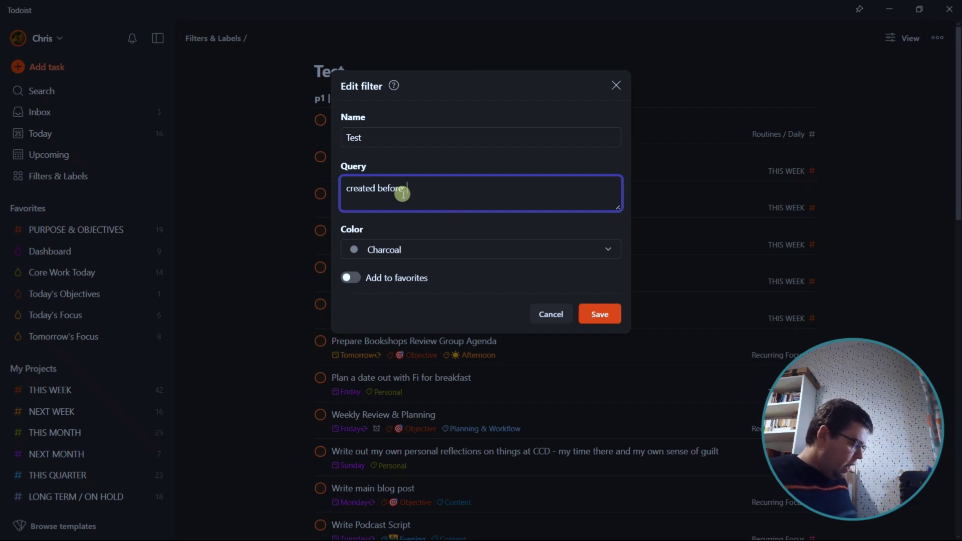
pyautogui.write('-180')
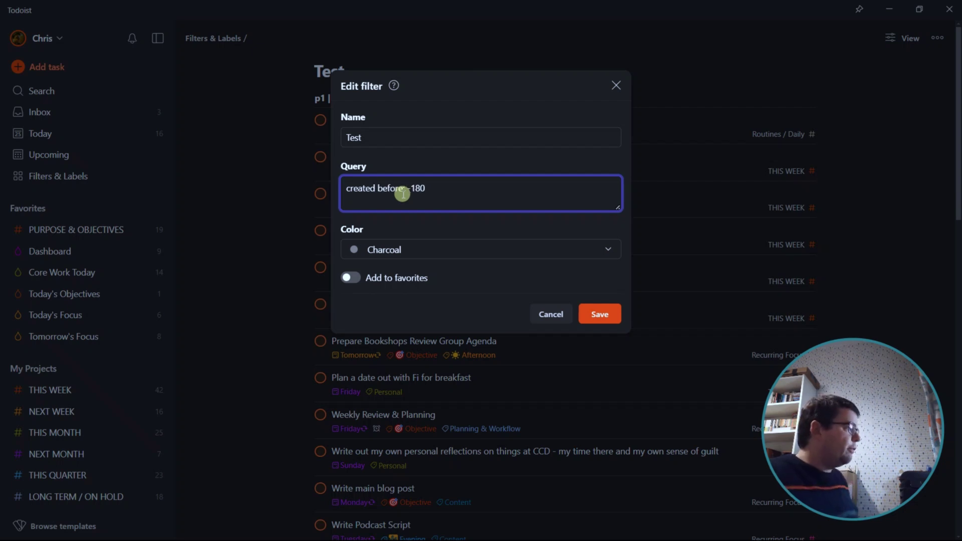
pyautogui.write(' days')
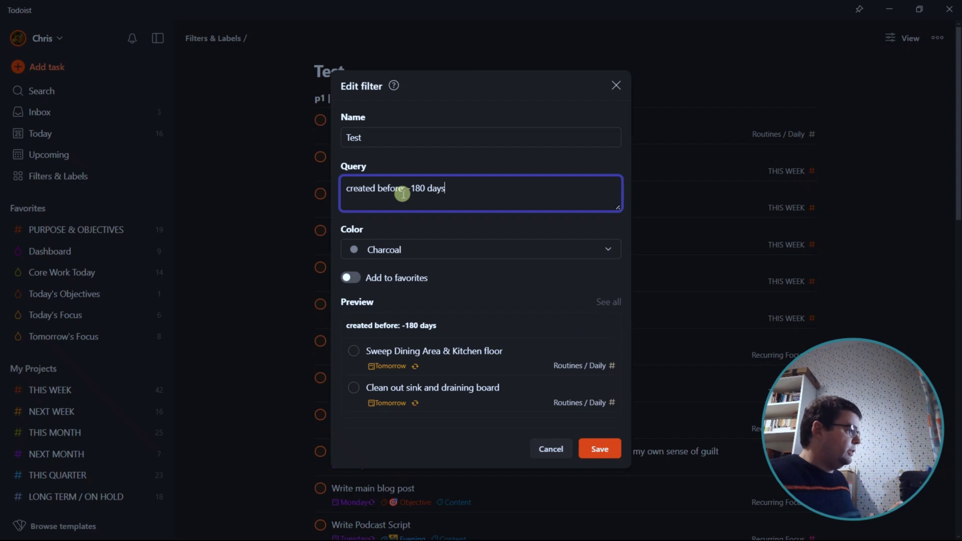
pyautogui.hotkey('ctrl', 'a')
pyautogui.press('BackSpace')
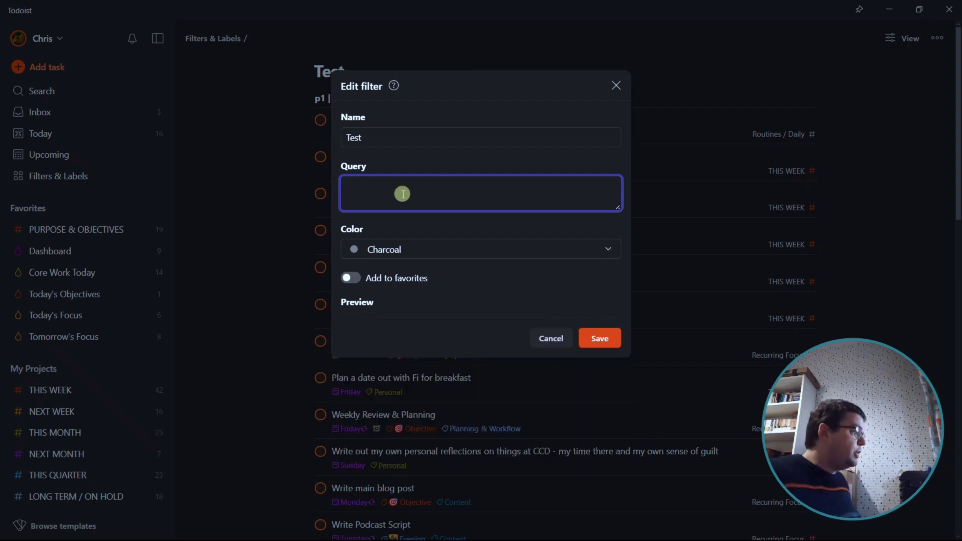
pyautogui.write('#')
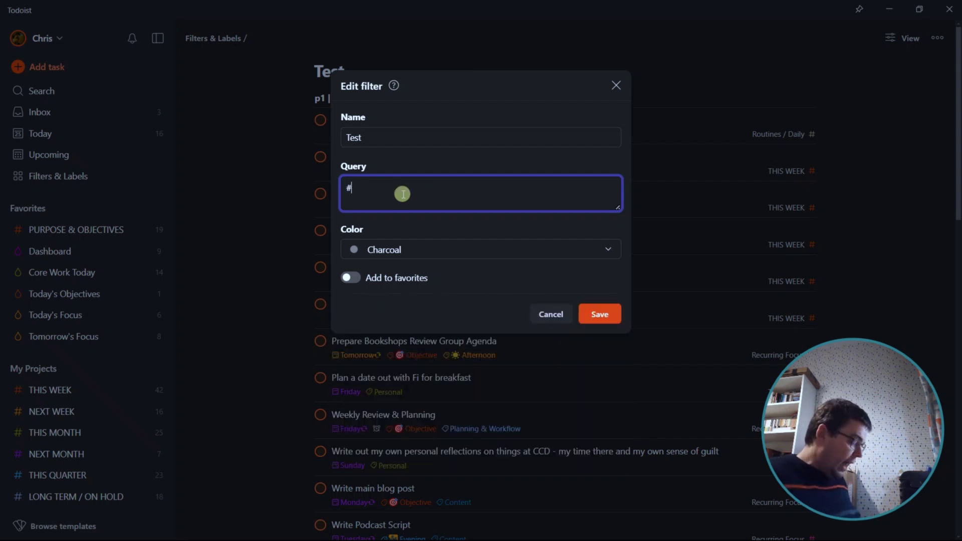
pyautogui.write('this mont')
pyautogui.press('BackSpace')
pyautogui.press('BackSpace')
pyautogui.press('BackSpace')
pyautogui.press('BackSpace')
pyautogui.press('BackSpace')
pyautogui.press('BackSpace')
pyautogui.press('BackSpace')
pyautogui.press('BackSpace')
pyautogui.press('BackSpace')
pyautogui.press('BackSpace')
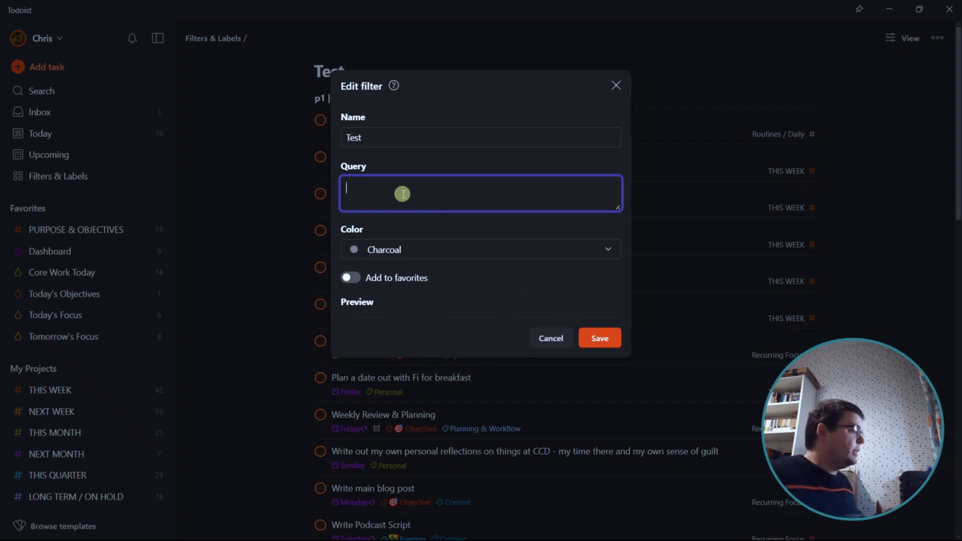
# - Preview '!##routines' to list tasks outside Routines projects, then empty the query
pyautogui.write('##routines')
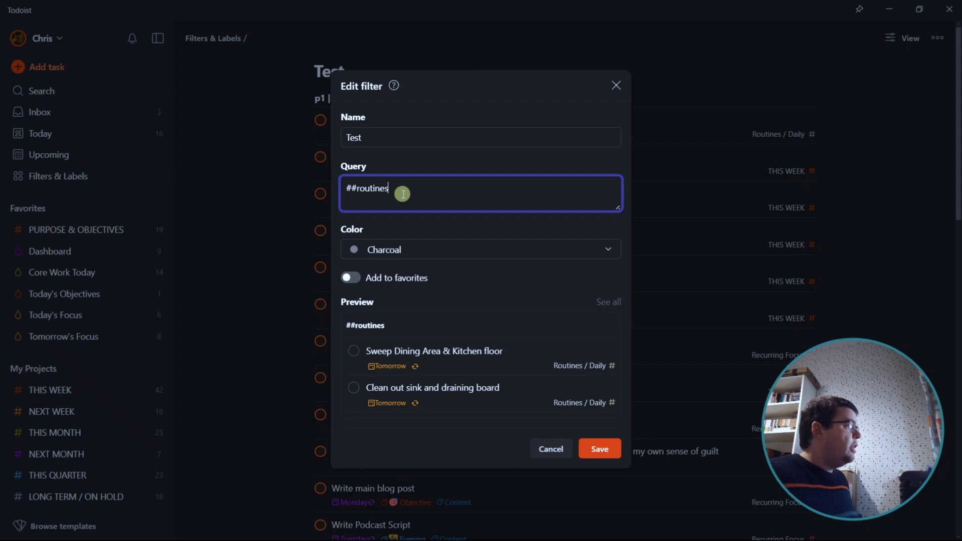
pyautogui.press('BackSpace')
pyautogui.press('BackSpace')
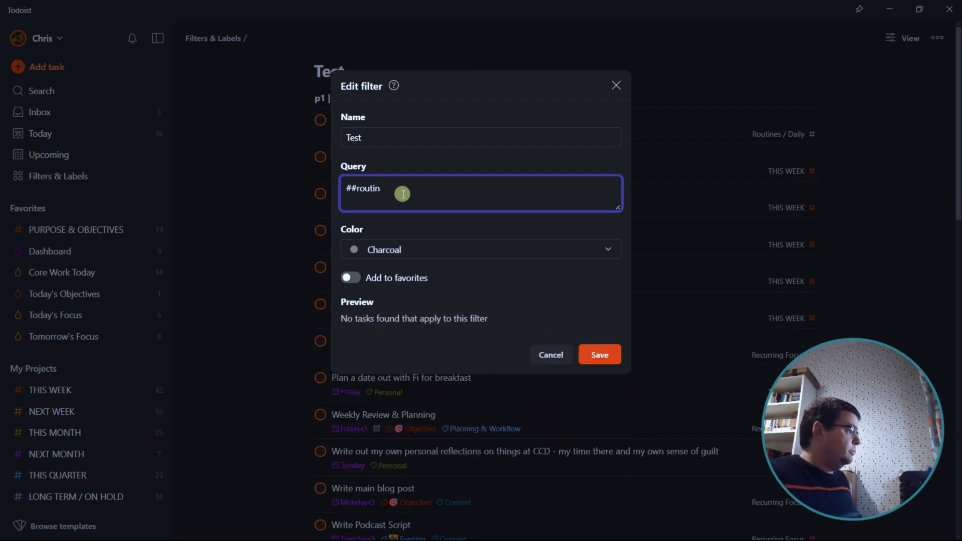
pyautogui.hotkey('ctrl', 'a')
pyautogui.press('BackSpace')
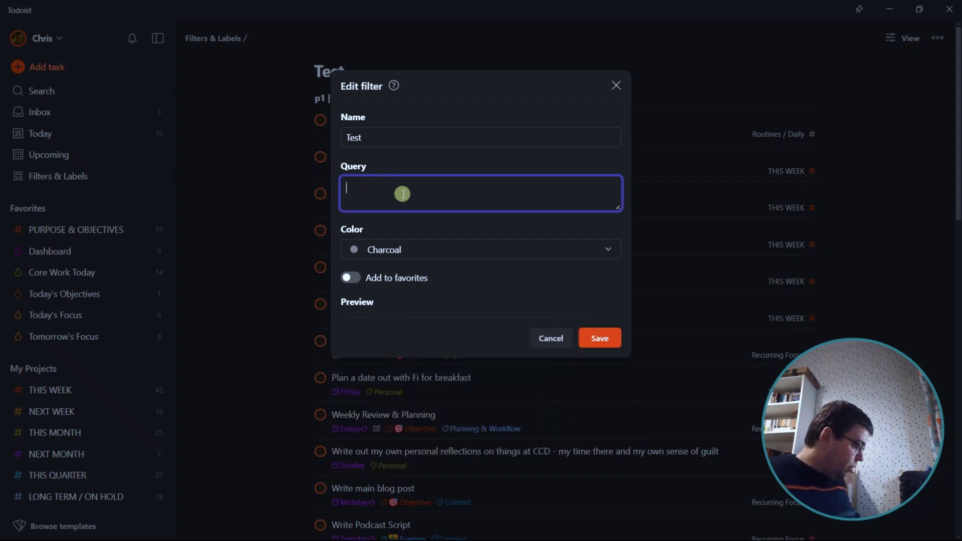
pyautogui.write('!')
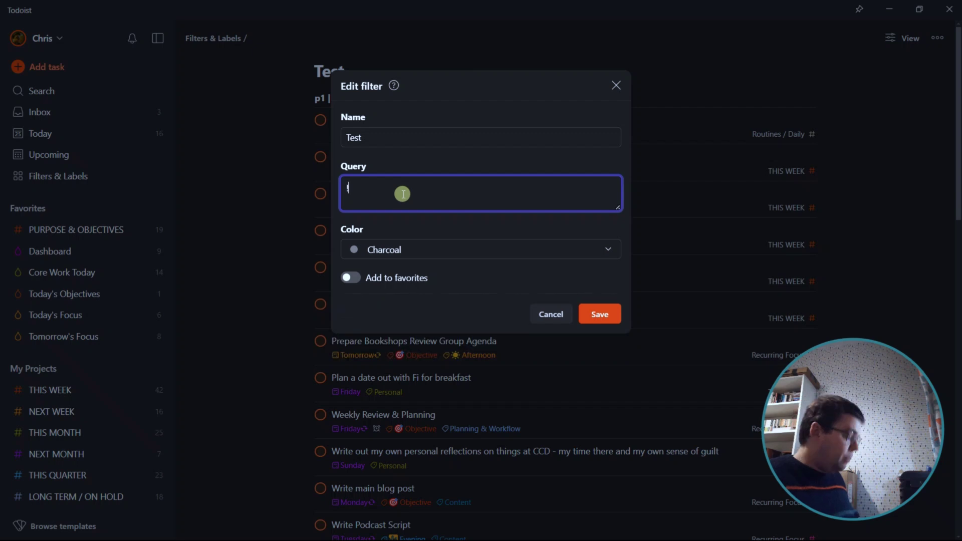
pyautogui.write('##routines')
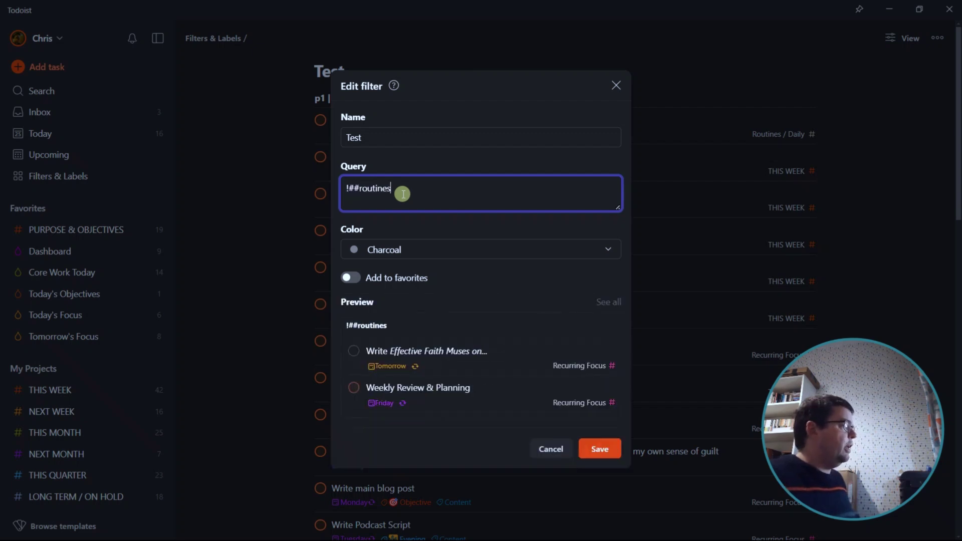
pyautogui.press('BackSpace')
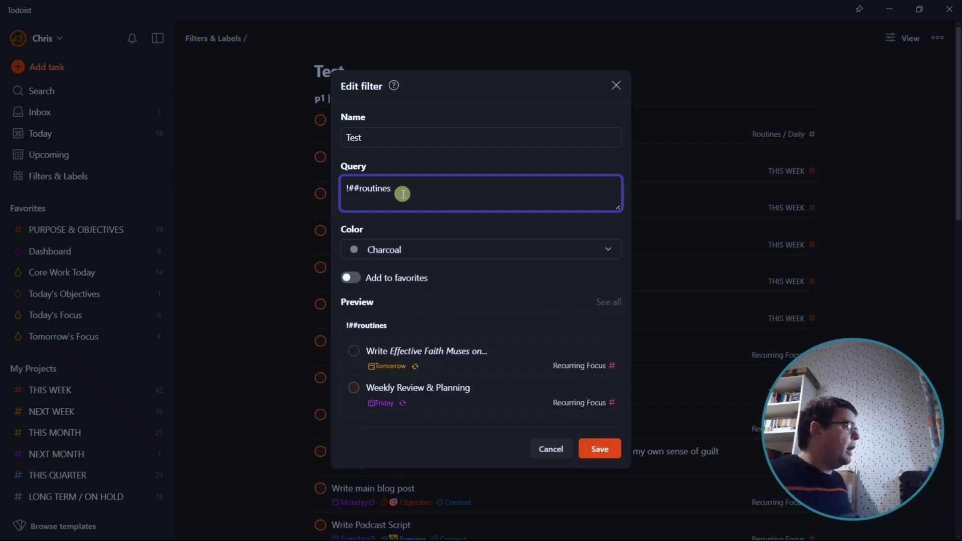
pyautogui.hotkey('ctrl', 'a')
pyautogui.press('BackSpace')
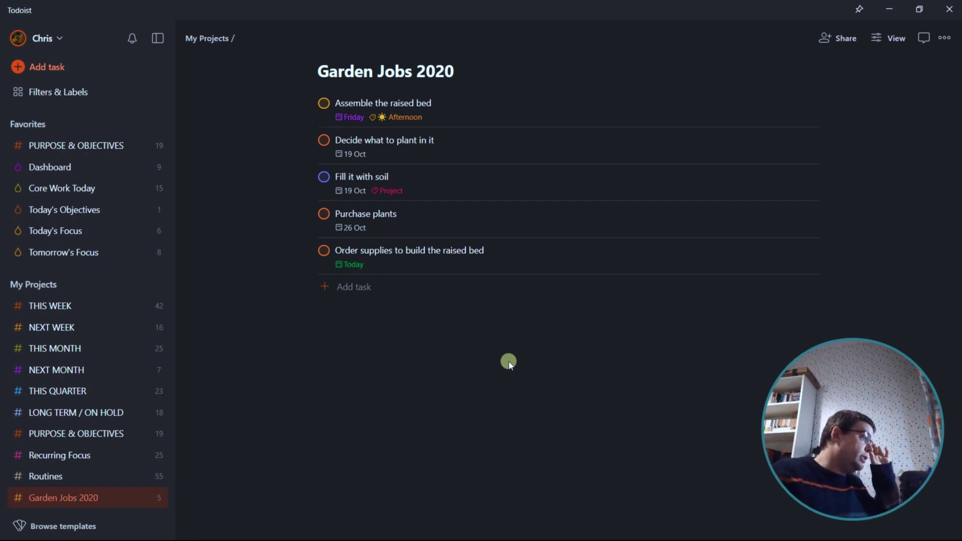
# - Open the View options panel for the Garden Jobs 2020 project
pyautogui.click(885, 38)
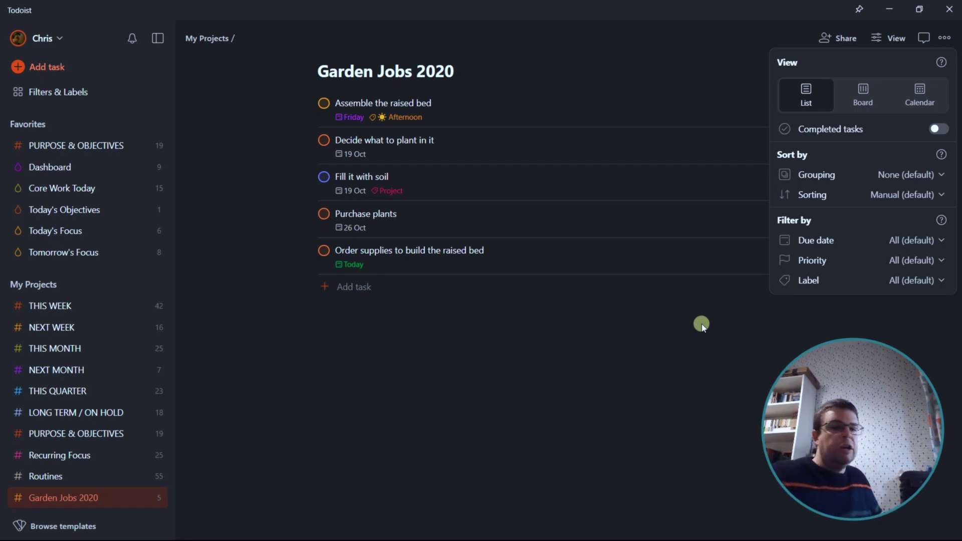
pyautogui.click(922, 280)
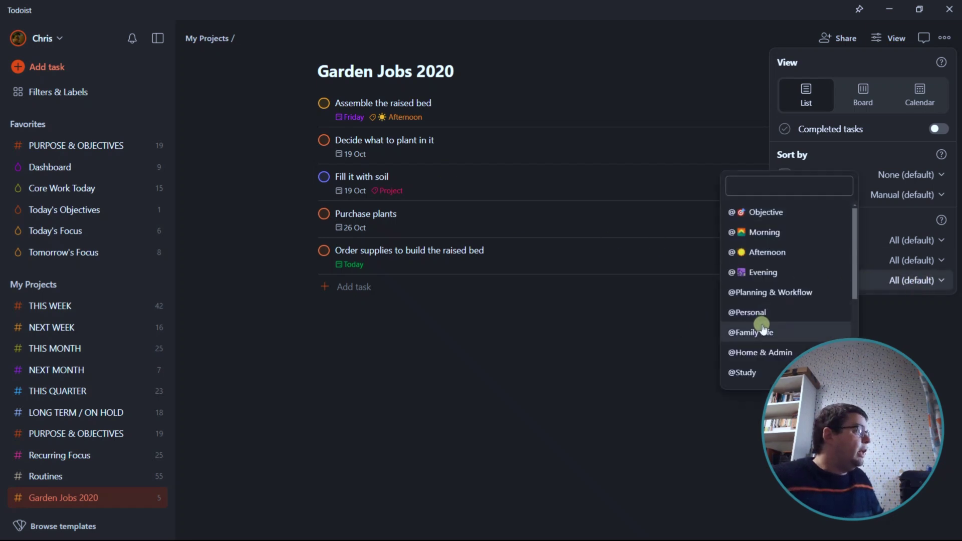
pyautogui.scroll(-4, 785, 326)
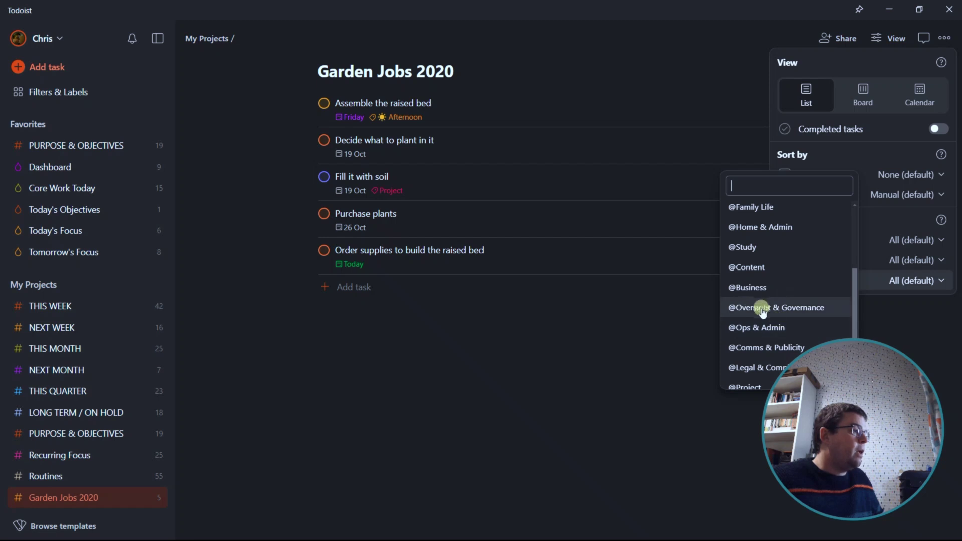
pyautogui.click(759, 345)
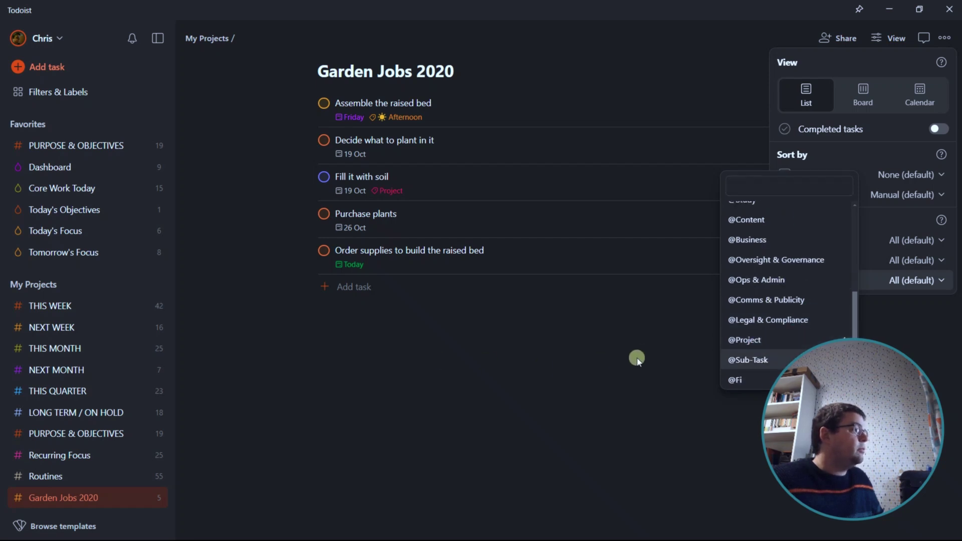
pyautogui.click(570, 333)
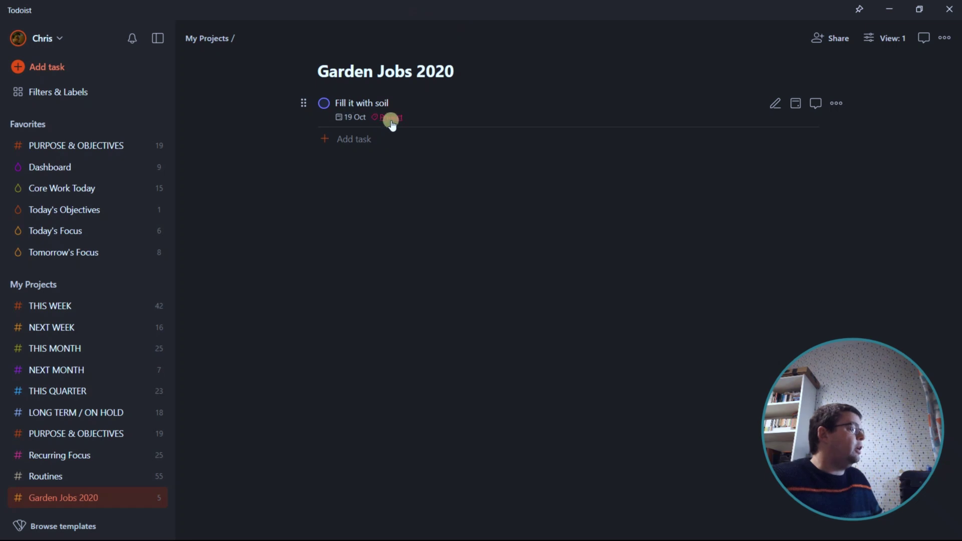
pyautogui.click(890, 39)
pyautogui.click(926, 281)
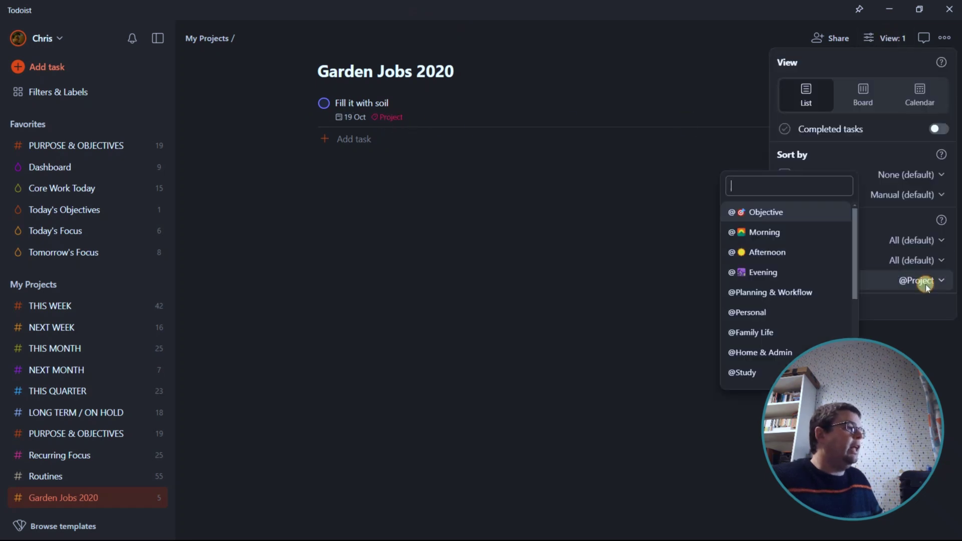
pyautogui.click(904, 260)
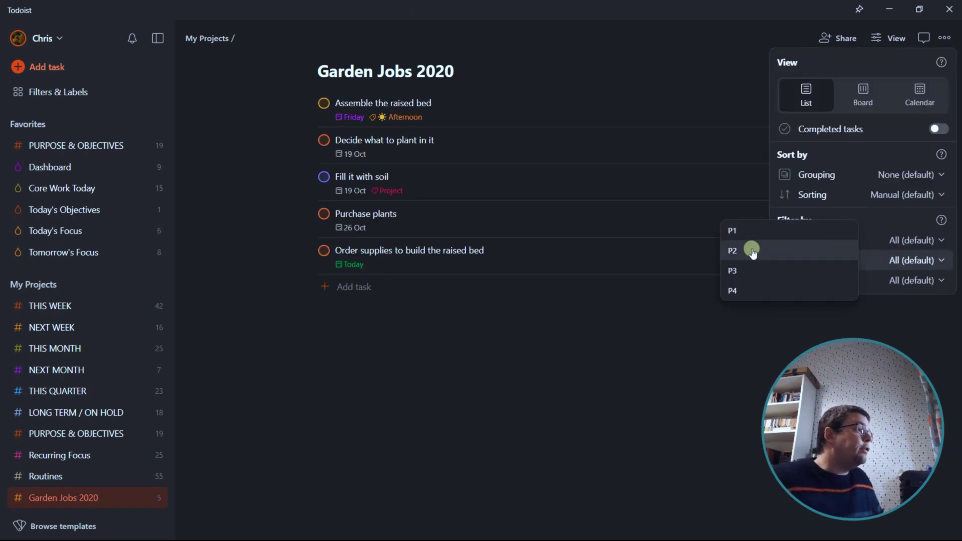
# - Filter the project to show only P1 priority tasks
pyautogui.click(743, 234)
pyautogui.click(630, 367)
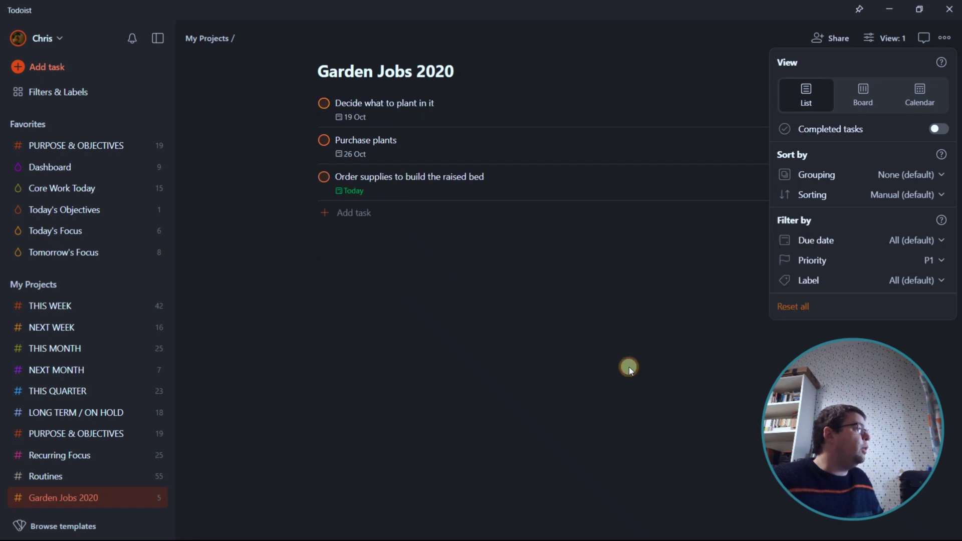
pyautogui.click(630, 368)
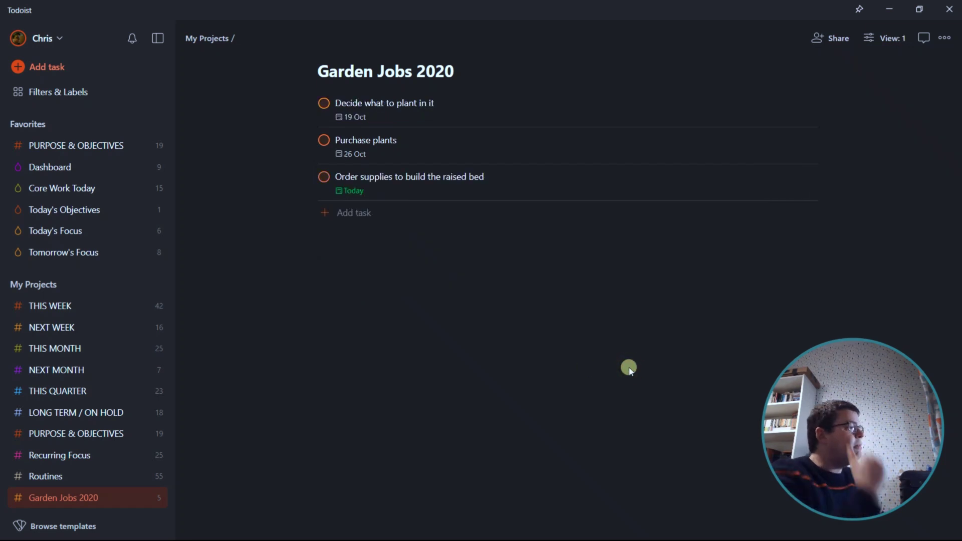
# - Add an upcoming due-date filter, leaving only 'Order supplies to build the raised bed'
pyautogui.click(892, 38)
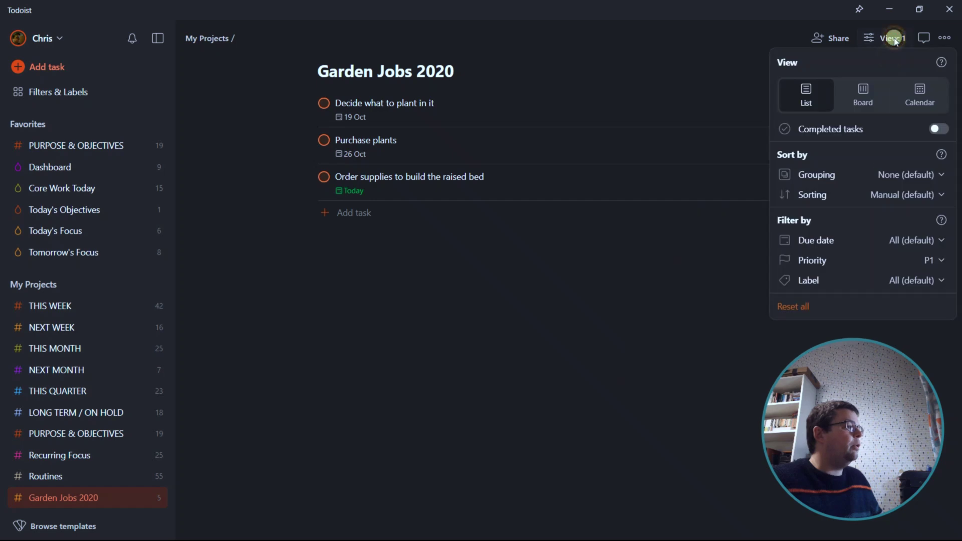
pyautogui.click(919, 279)
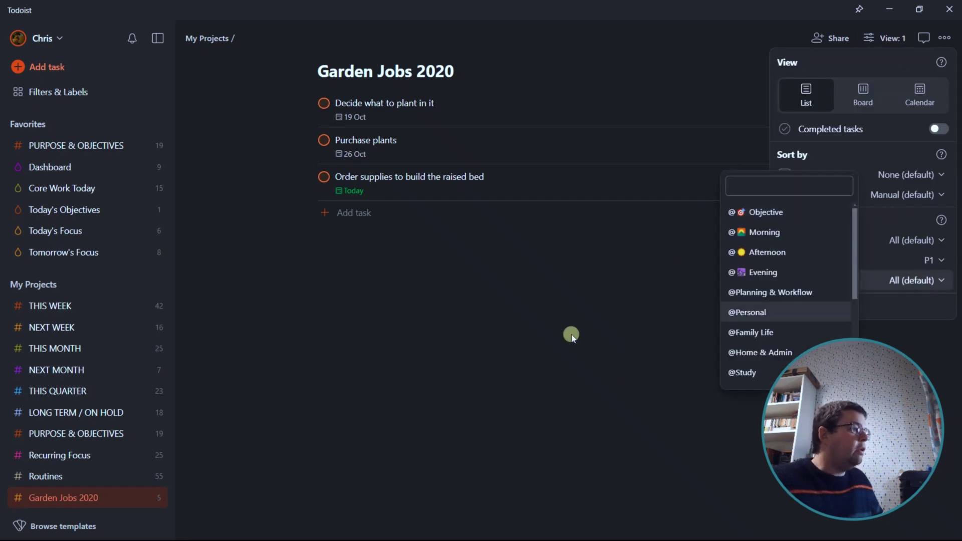
pyautogui.click(576, 333)
pyautogui.click(917, 240)
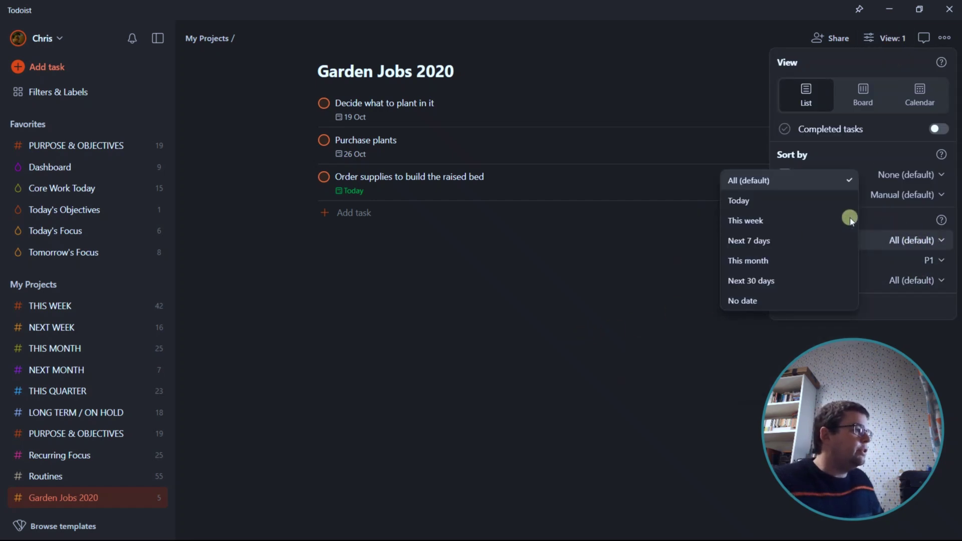
pyautogui.click(774, 241)
pyautogui.click(534, 327)
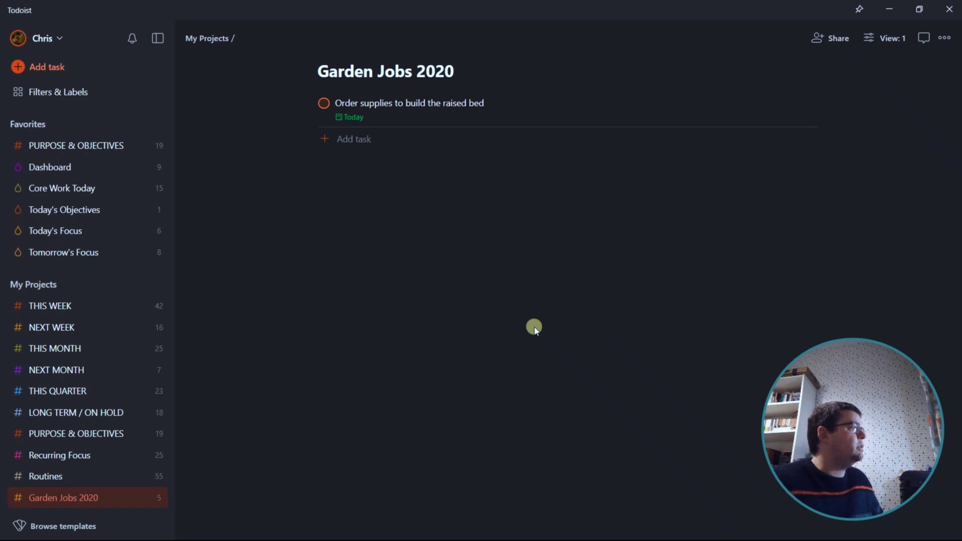